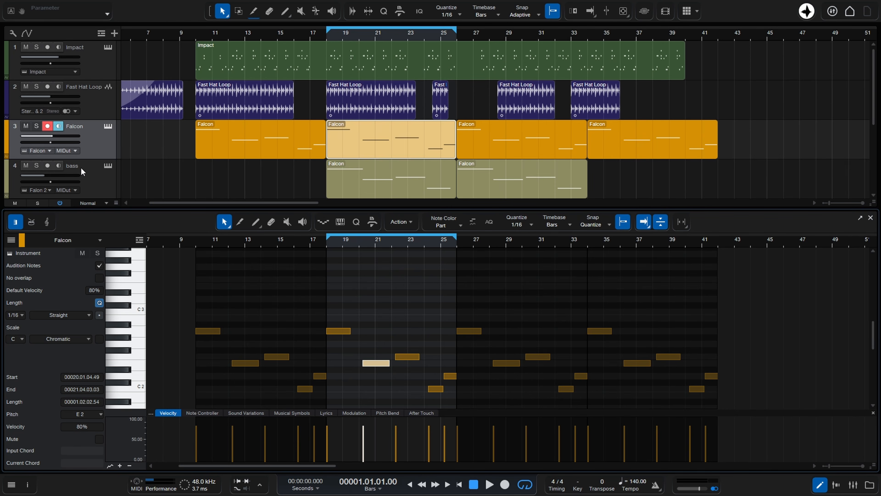
Open the bass, Impact and Falcon tracks in turn in the editor by selecting each track
{"action": "left_click", "coordinate": [93, 175]}
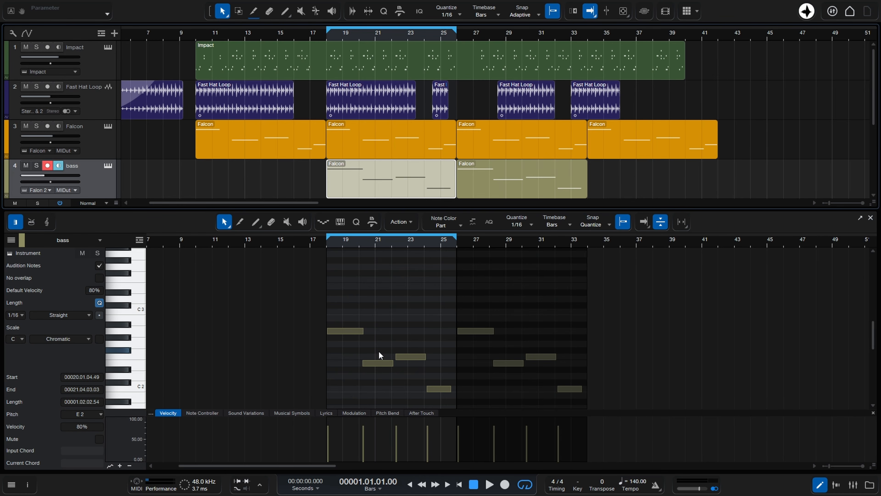
{"action": "left_click", "coordinate": [96, 61]}
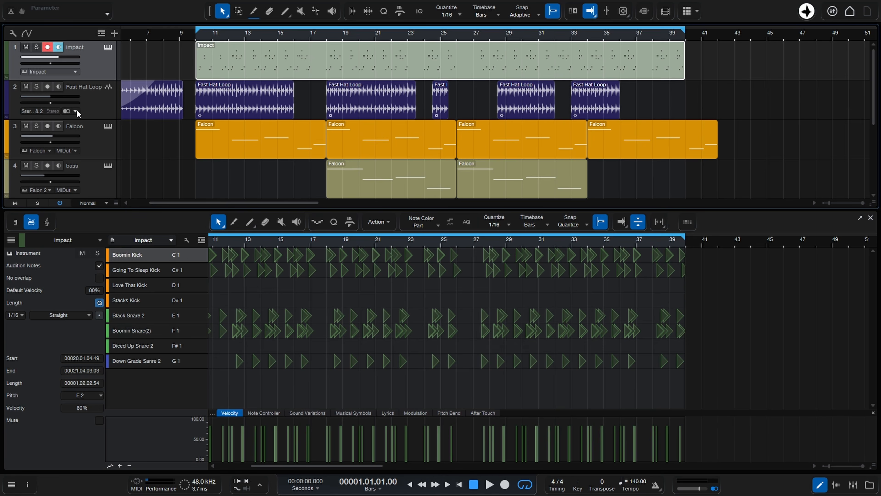
{"action": "left_click", "coordinate": [103, 142]}
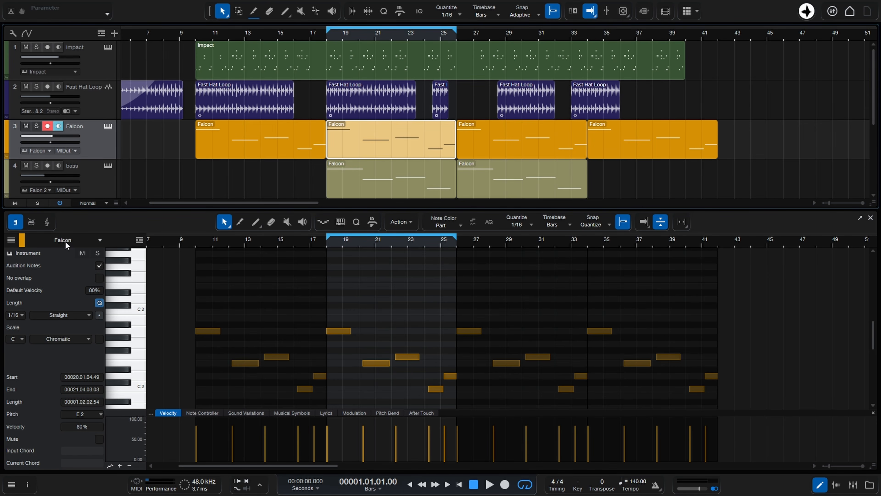
Switch the editor's displayed track to bass and then to Presence using the editor's own track selector
{"action": "left_click", "coordinate": [98, 240]}
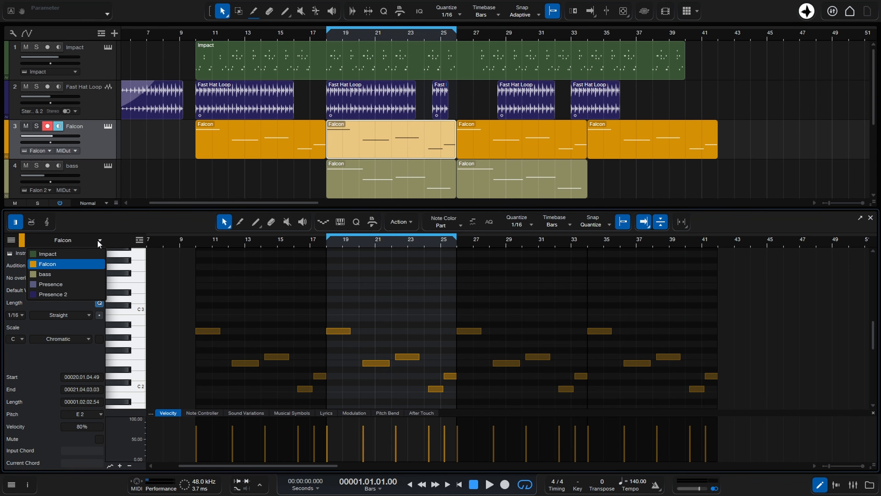
{"action": "left_click", "coordinate": [67, 273]}
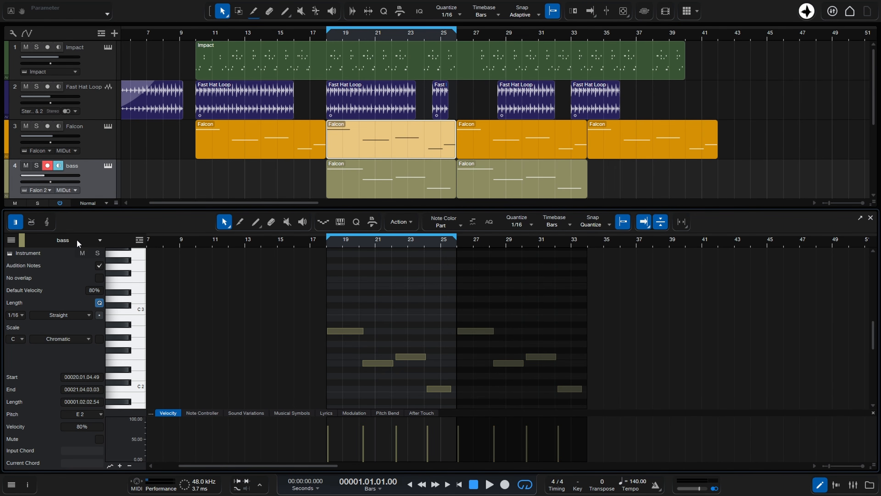
{"action": "left_click", "coordinate": [84, 242]}
{"action": "left_click", "coordinate": [63, 285]}
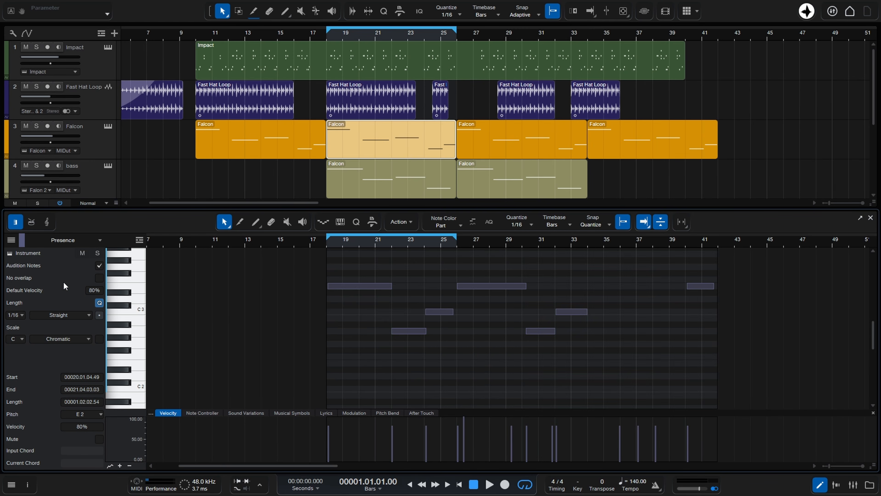
{"action": "left_click", "coordinate": [79, 240]}
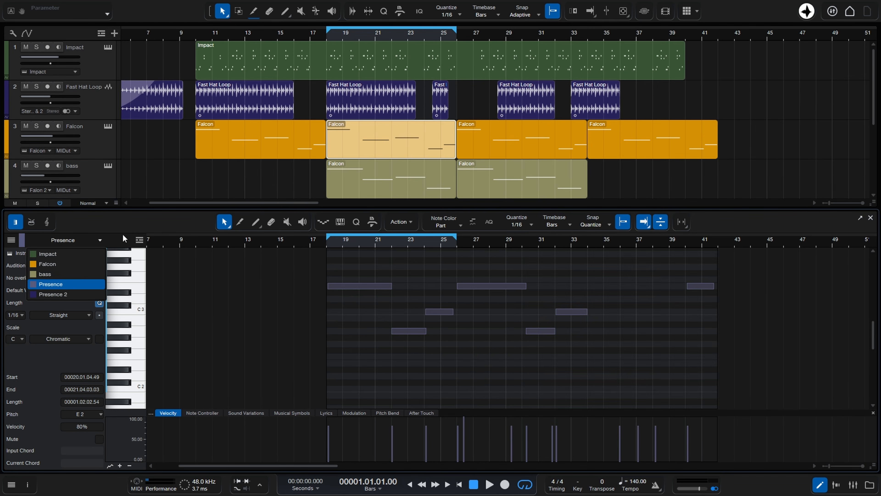
{"action": "left_click", "coordinate": [139, 230]}
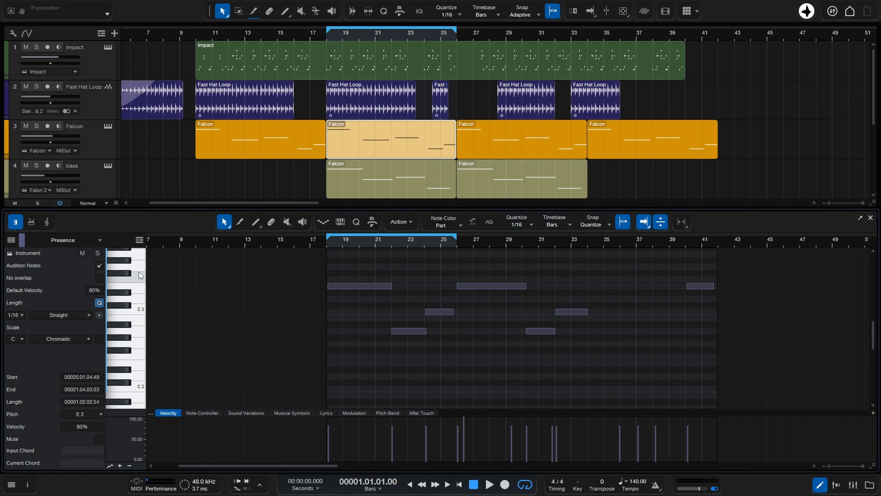
Show the editor's track list and pick Falcon and then Presence from it
{"action": "left_click", "coordinate": [10, 242]}
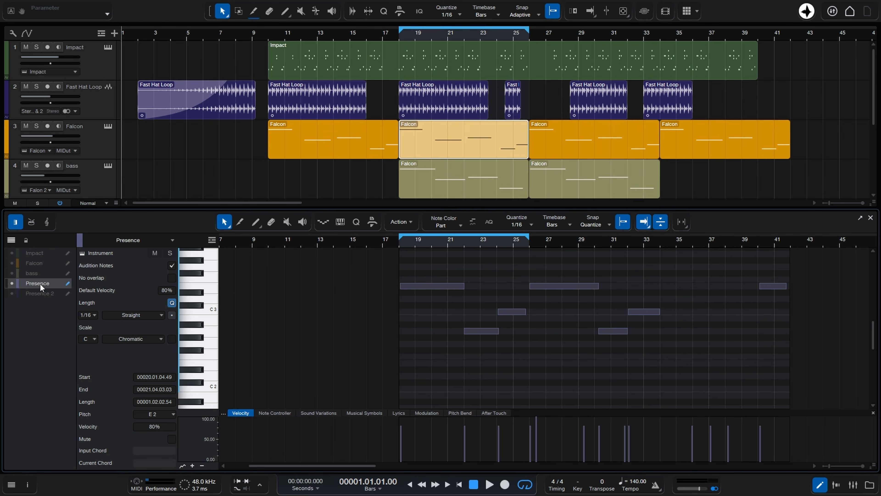
{"action": "left_click", "coordinate": [35, 264]}
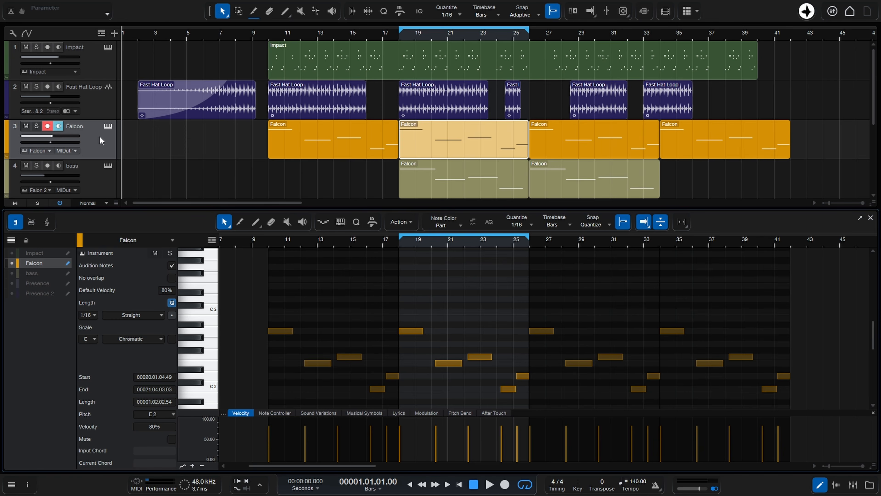
{"action": "left_click", "coordinate": [38, 284]}
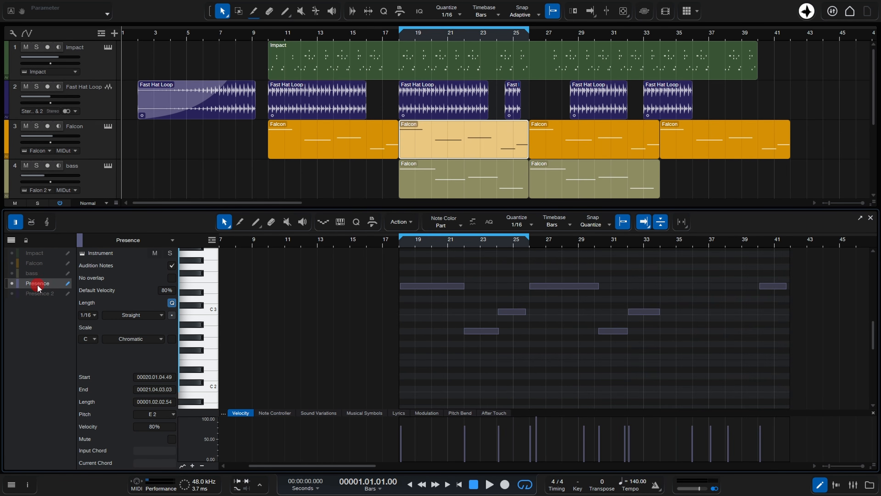
Make the bass notes visible in the editor alongside the Presence notes
{"action": "scroll", "coordinate": [153, 139], "scroll_direction": "down", "scroll_amount": 4}
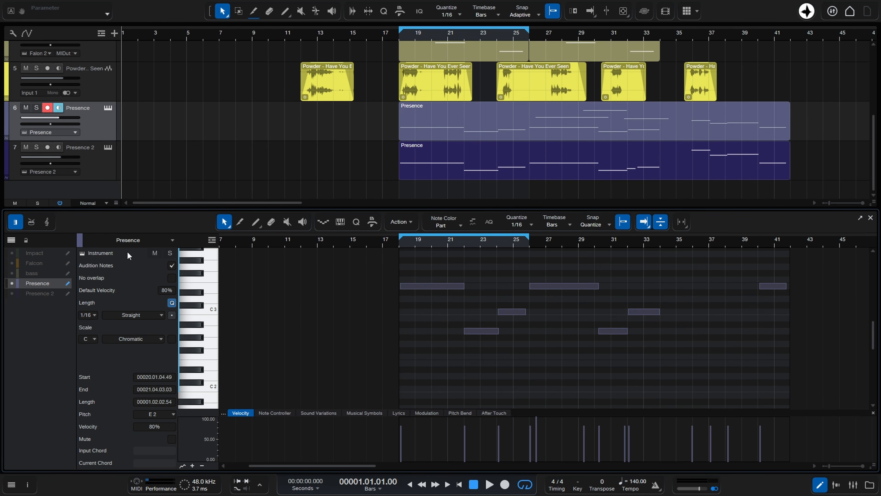
{"action": "left_click", "coordinate": [9, 273]}
{"action": "left_click", "coordinate": [12, 273]}
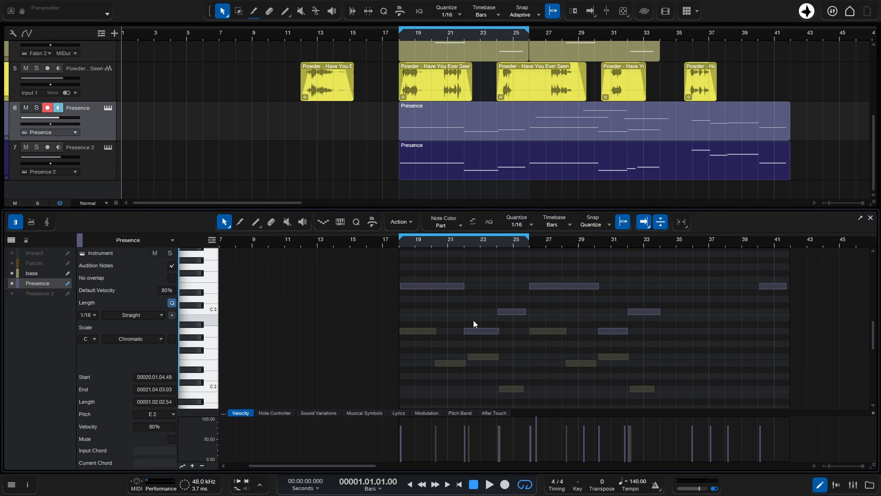
Select individual Presence and bass notes in the editor to switch the active editing track
{"action": "left_click", "coordinate": [509, 312]}
{"action": "left_click", "coordinate": [556, 286]}
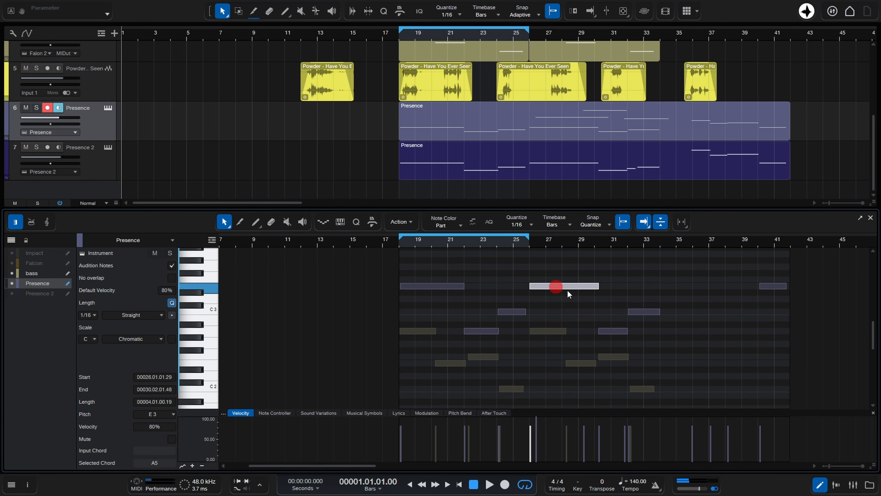
{"action": "left_click", "coordinate": [619, 330]}
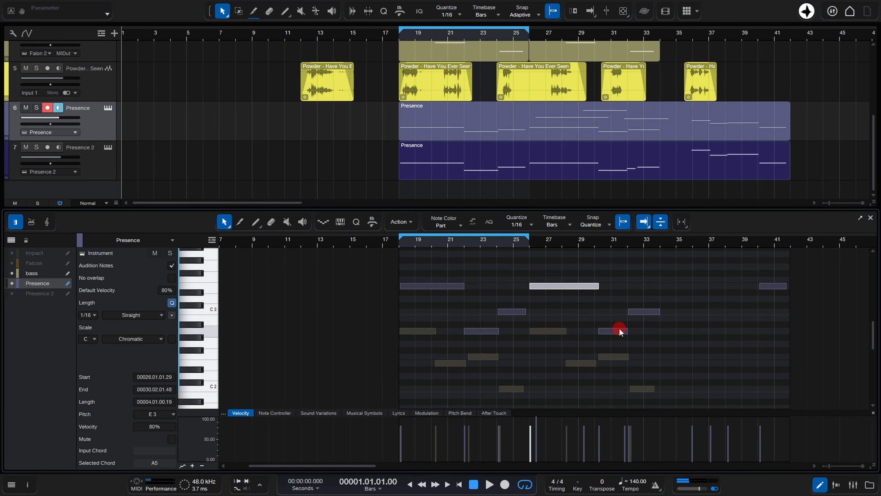
{"action": "left_click", "coordinate": [576, 361]}
{"action": "left_click", "coordinate": [482, 357]}
{"action": "left_click", "coordinate": [436, 369]}
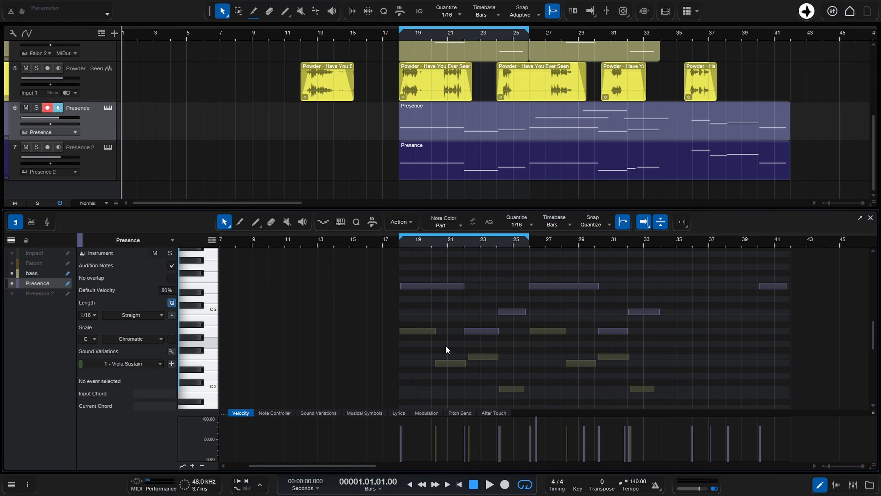
{"action": "left_click", "coordinate": [449, 363]}
{"action": "left_click", "coordinate": [485, 357]}
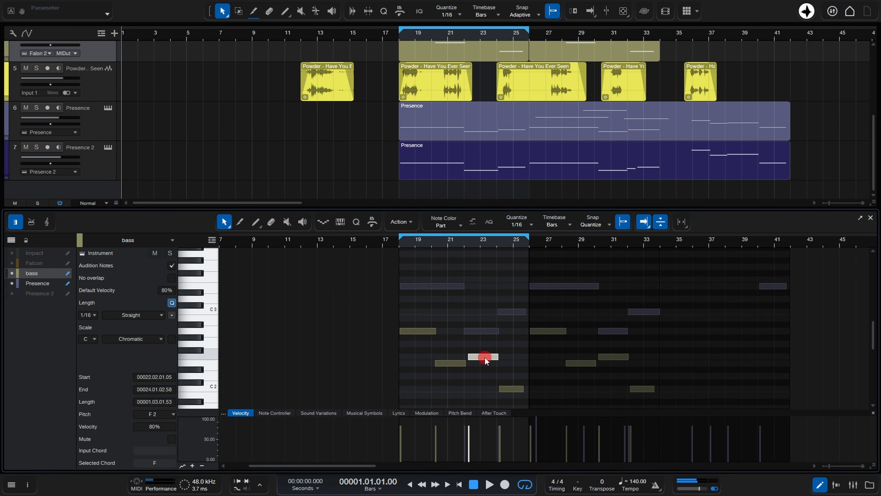
{"action": "left_click", "coordinate": [508, 388]}
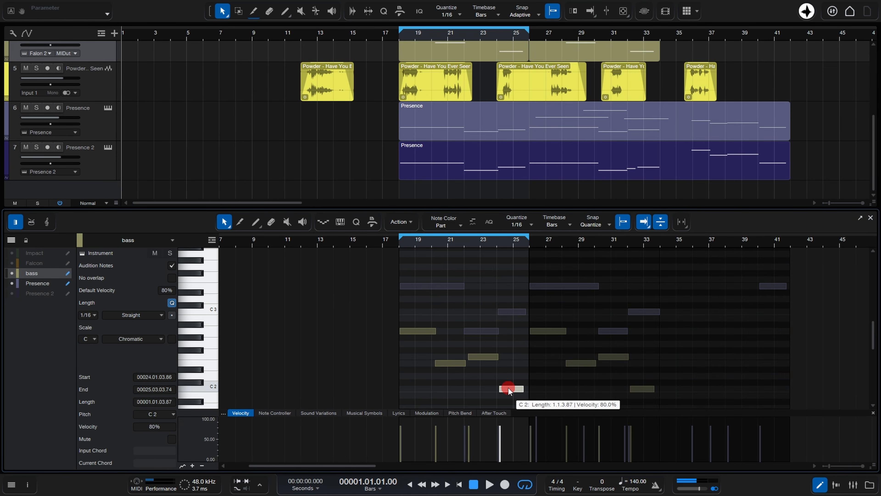
{"action": "left_click", "coordinate": [480, 333]}
{"action": "left_click", "coordinate": [430, 285]}
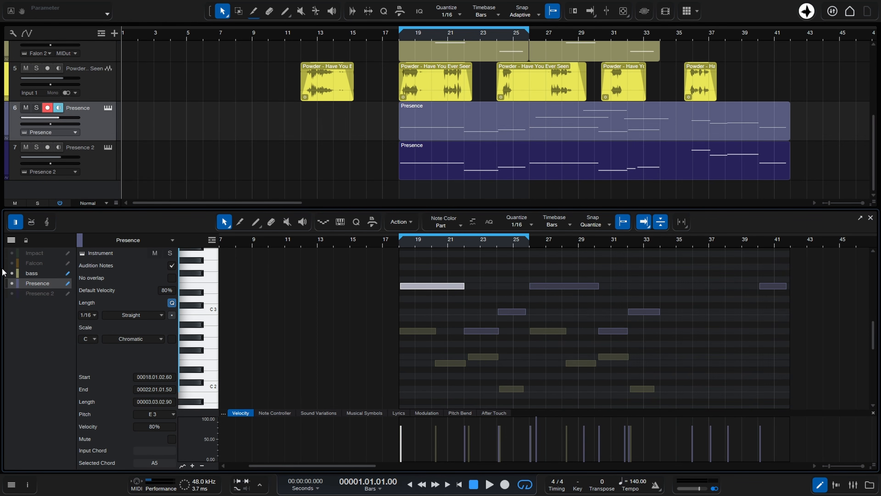
Also show the Falcon notes in the editor and select several Falcon notes
{"action": "left_click", "coordinate": [11, 263]}
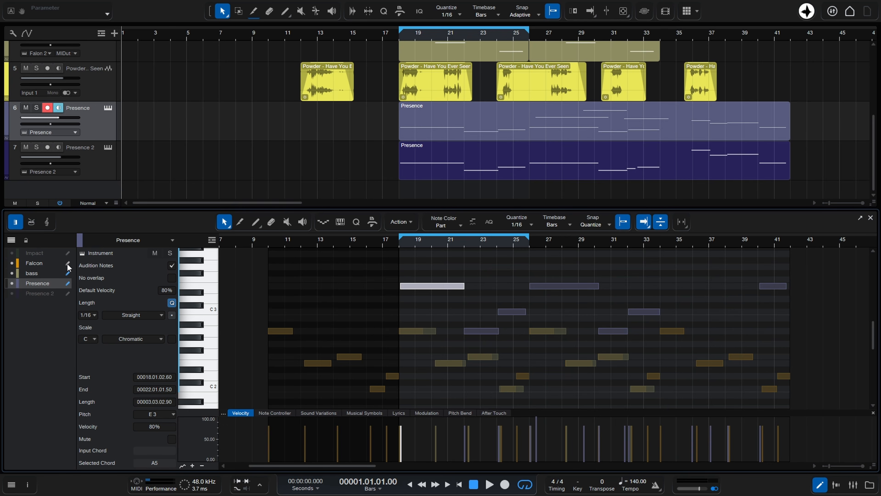
{"action": "left_click", "coordinate": [524, 376]}
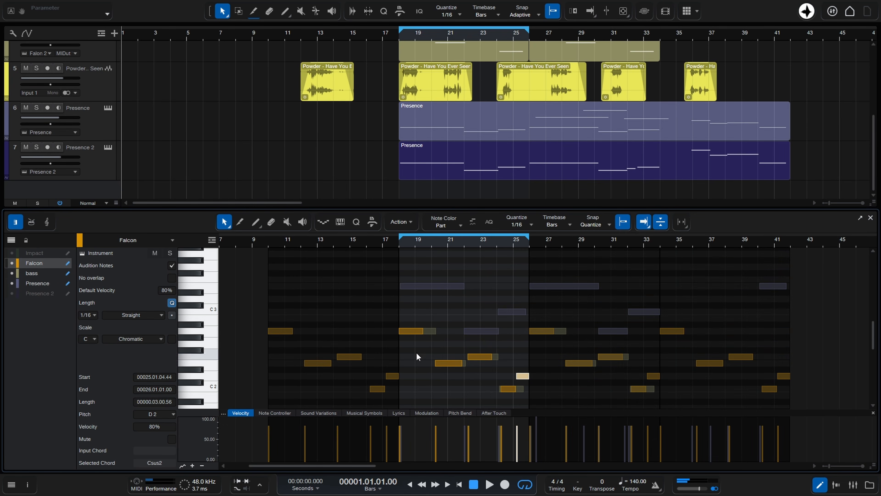
{"action": "left_click", "coordinate": [406, 331]}
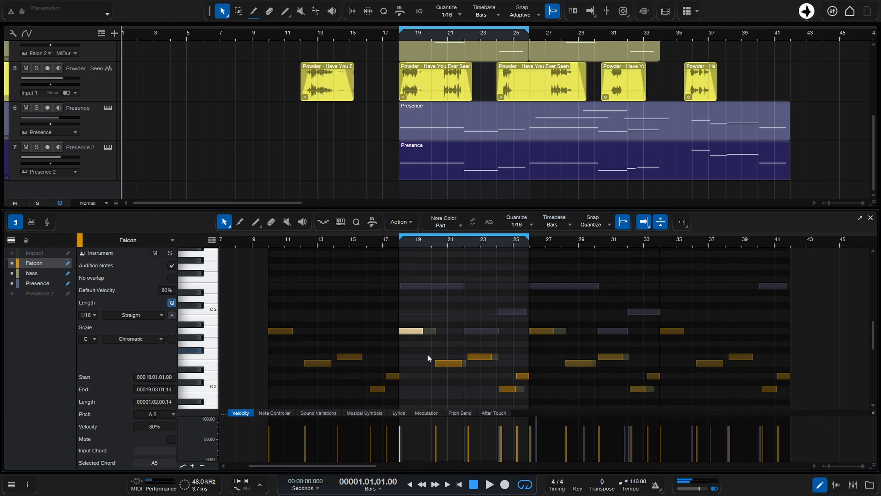
{"action": "left_click", "coordinate": [449, 363]}
{"action": "left_click", "coordinate": [480, 356]}
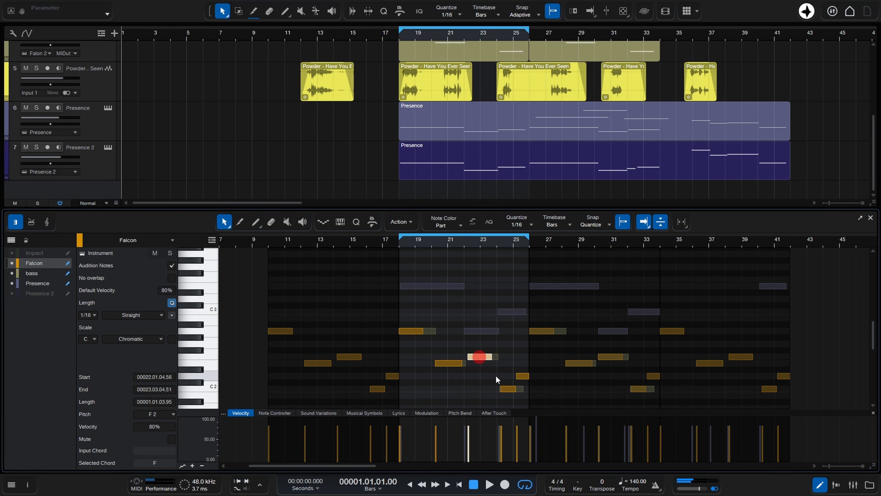
{"action": "left_click", "coordinate": [507, 388]}
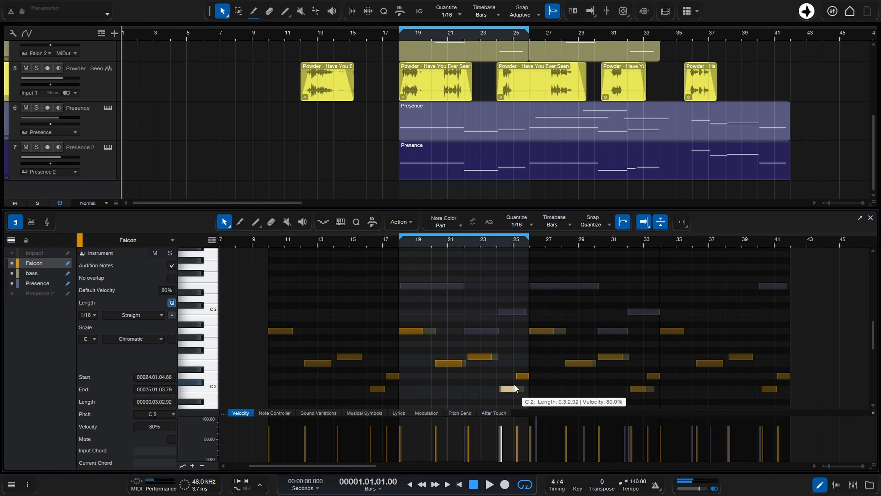
{"action": "left_click", "coordinate": [521, 375]}
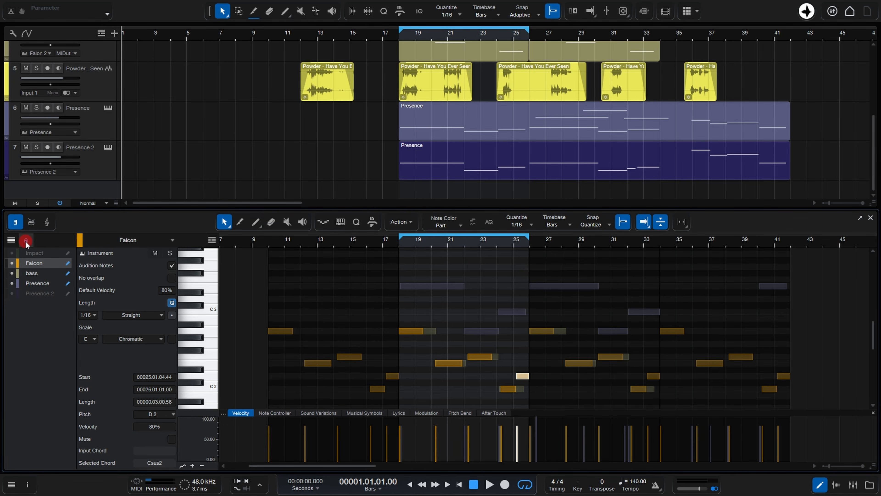
Select the Presence 2 and Presence tracks in the arrangement while the editor is locked
{"action": "left_click", "coordinate": [99, 161]}
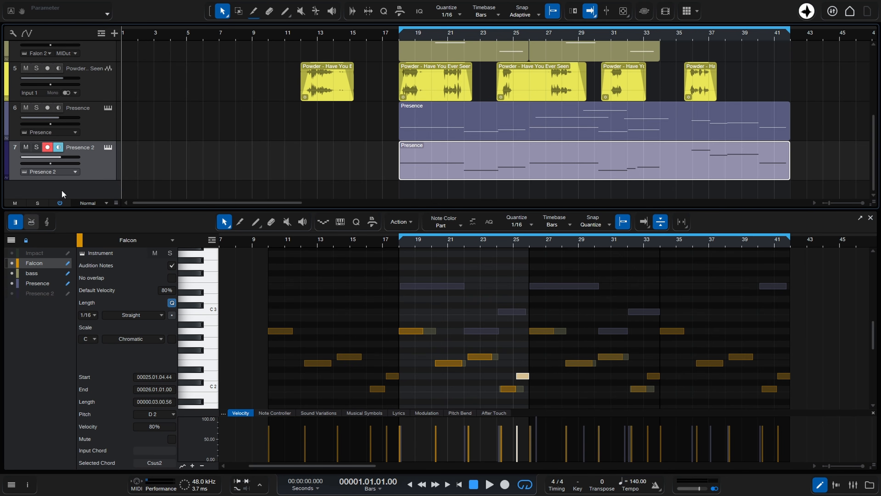
{"action": "left_click", "coordinate": [104, 130]}
{"action": "left_click", "coordinate": [104, 164]}
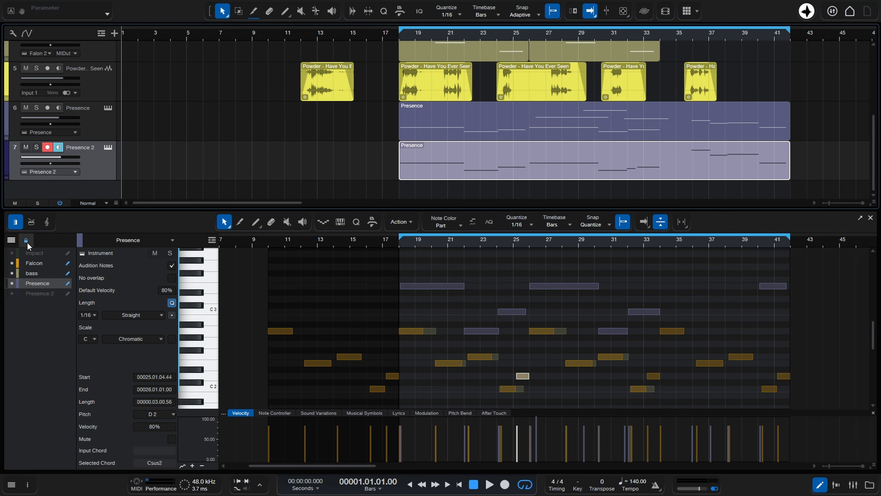
Hide the Presence notes in the editor and select the Presence and Presence 2 tracks in turn
{"action": "left_click", "coordinate": [11, 284]}
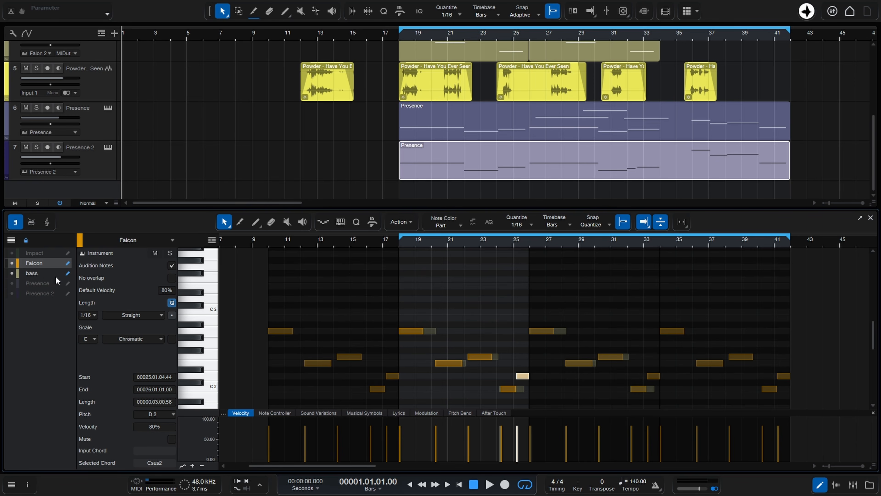
{"action": "left_click", "coordinate": [95, 166]}
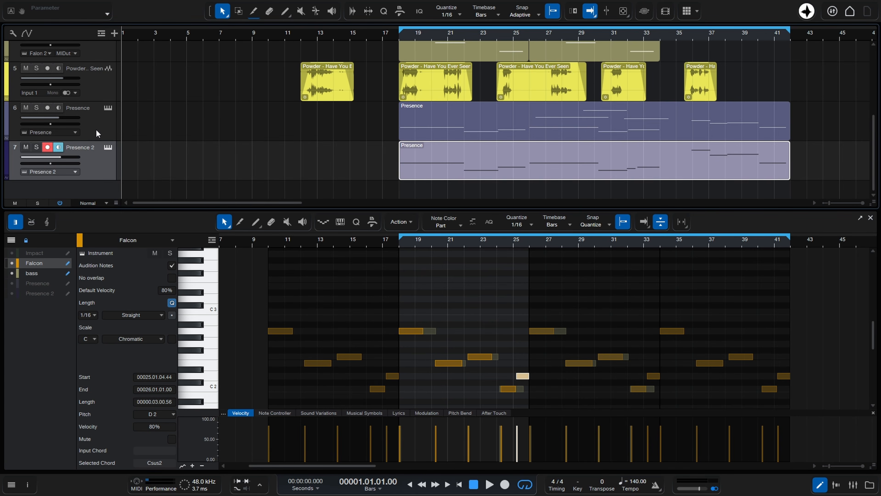
{"action": "left_click", "coordinate": [97, 133]}
{"action": "left_click", "coordinate": [94, 172]}
{"action": "left_click", "coordinate": [89, 131]}
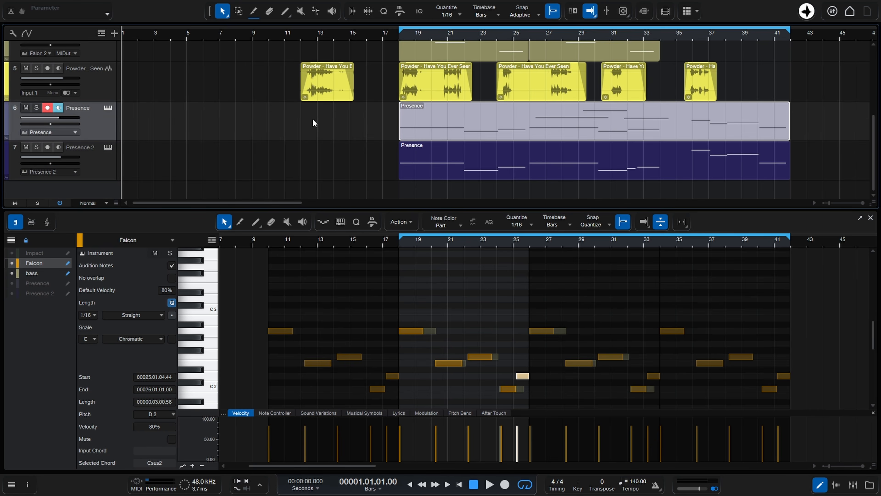
{"action": "left_click", "coordinate": [109, 167]}
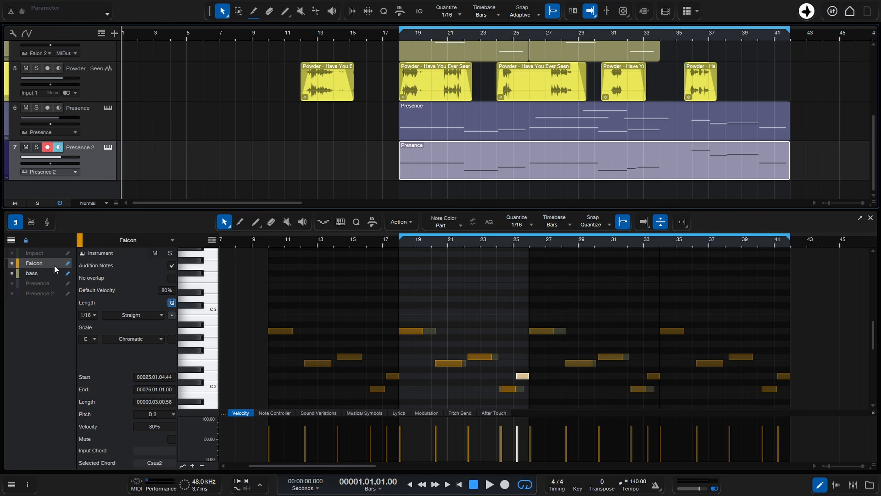
{"action": "left_click", "coordinate": [98, 133]}
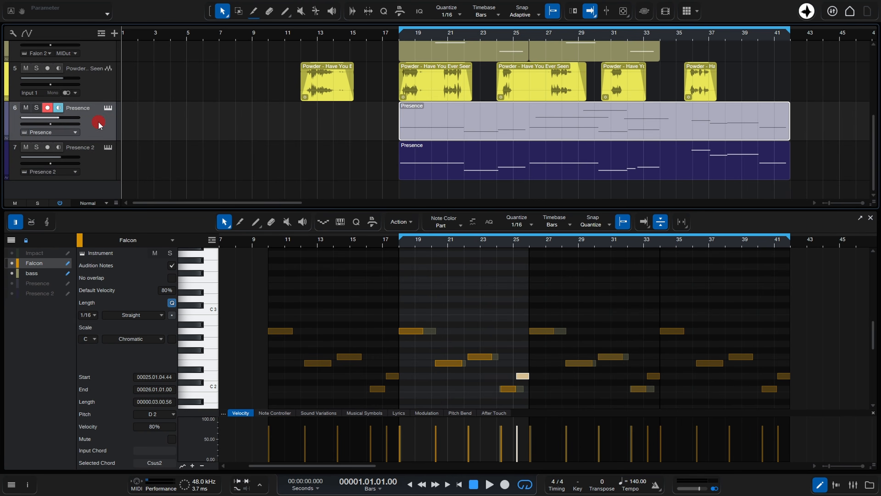
{"action": "left_click", "coordinate": [102, 170]}
Unlock the editor and select the Presence and Presence 2 tracks to open each in it
{"action": "left_click", "coordinate": [25, 240]}
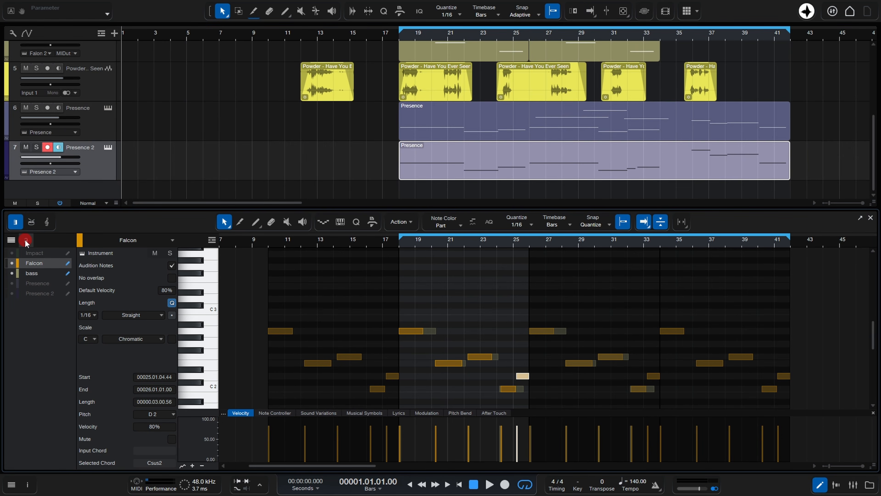
{"action": "left_click", "coordinate": [105, 126]}
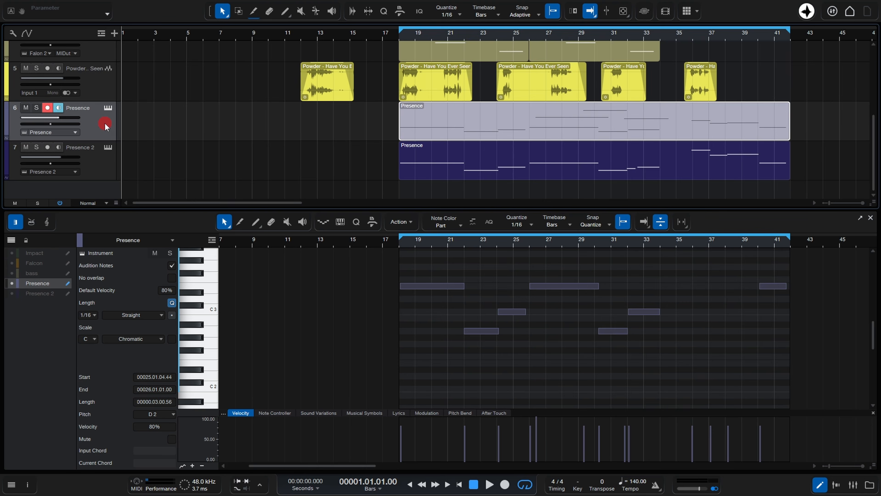
{"action": "left_click", "coordinate": [99, 167]}
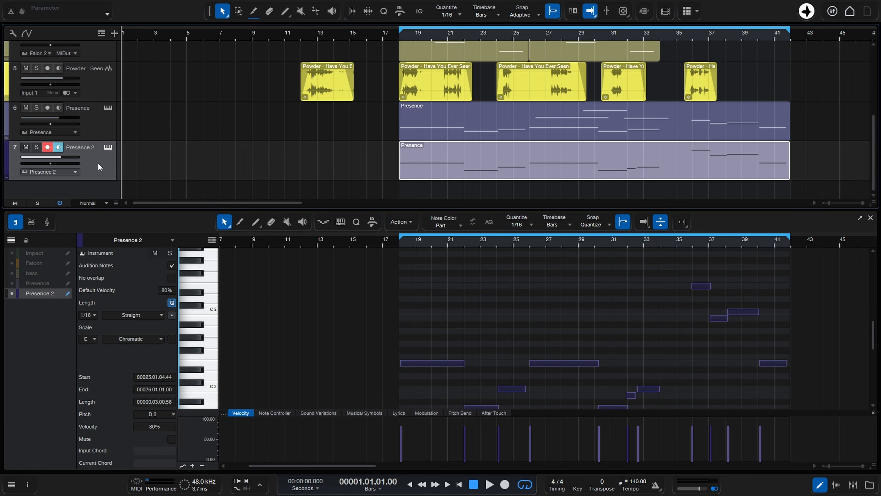
Show the Presence and bass notes alongside Presence 2 in the editor and enable editing for both tracks
{"action": "left_click", "coordinate": [103, 124]}
{"action": "left_click", "coordinate": [96, 159]}
{"action": "left_click", "coordinate": [12, 283]}
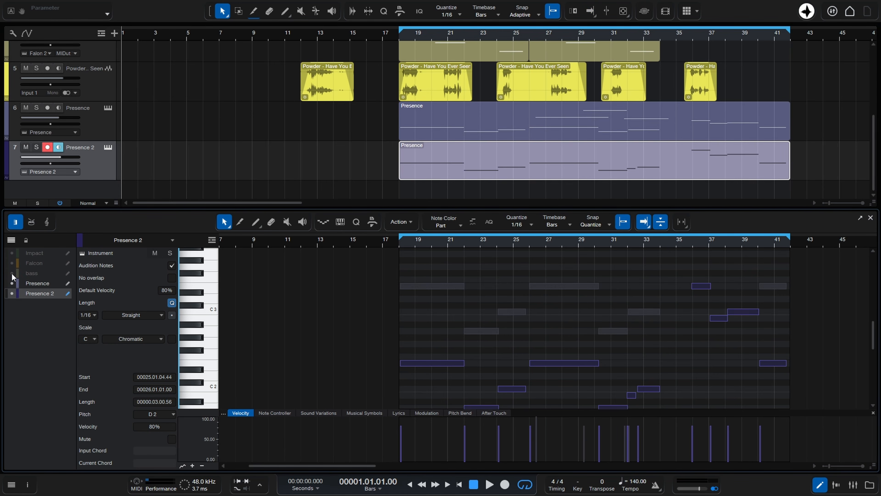
{"action": "left_click", "coordinate": [11, 273]}
{"action": "left_click", "coordinate": [67, 273]}
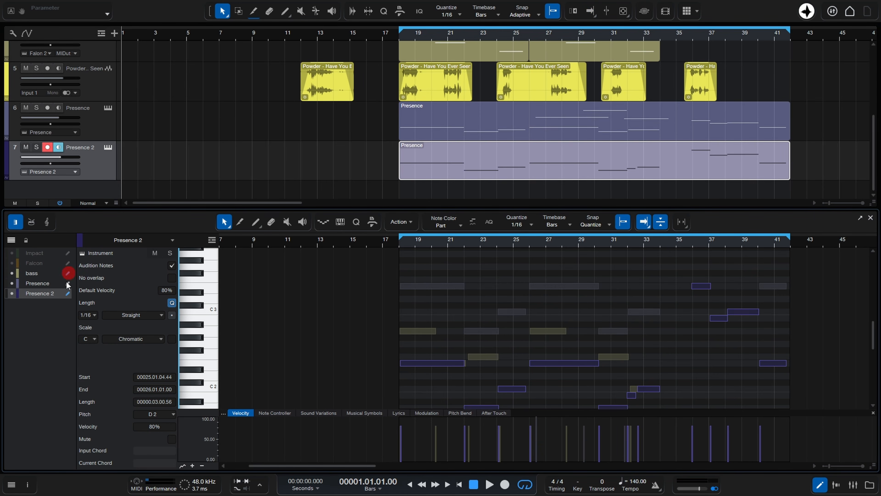
{"action": "left_click", "coordinate": [67, 283]}
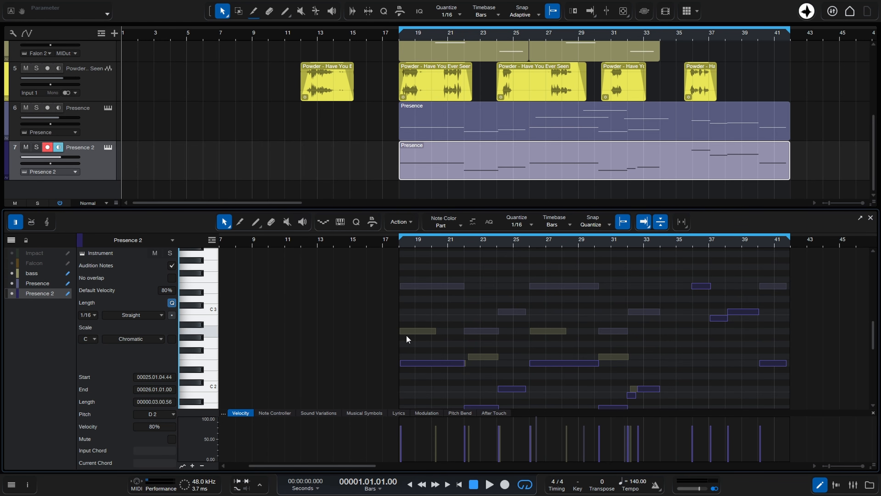
Select the first Presence 2 note and nudge its pitch up and back down
{"action": "left_click", "coordinate": [438, 364]}
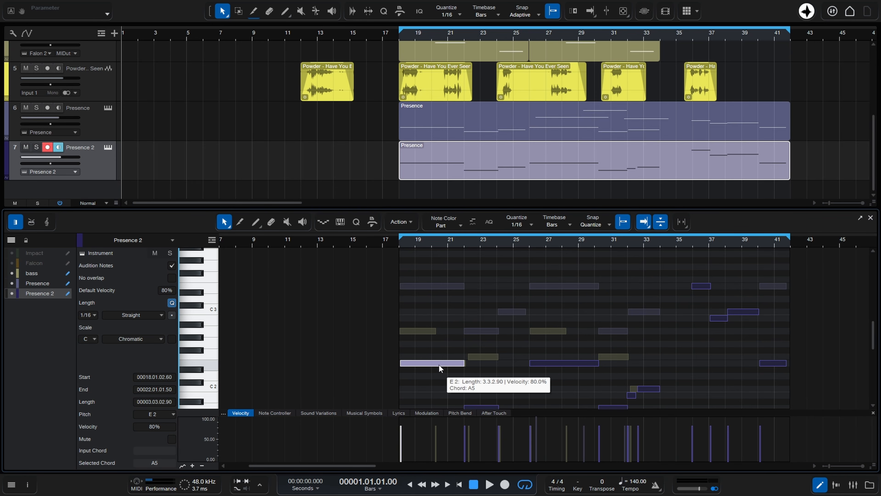
{"action": "key", "text": "Up"}
{"action": "key", "text": "Down"}
{"action": "key", "text": "Down"}
{"action": "key", "text": "Up"}
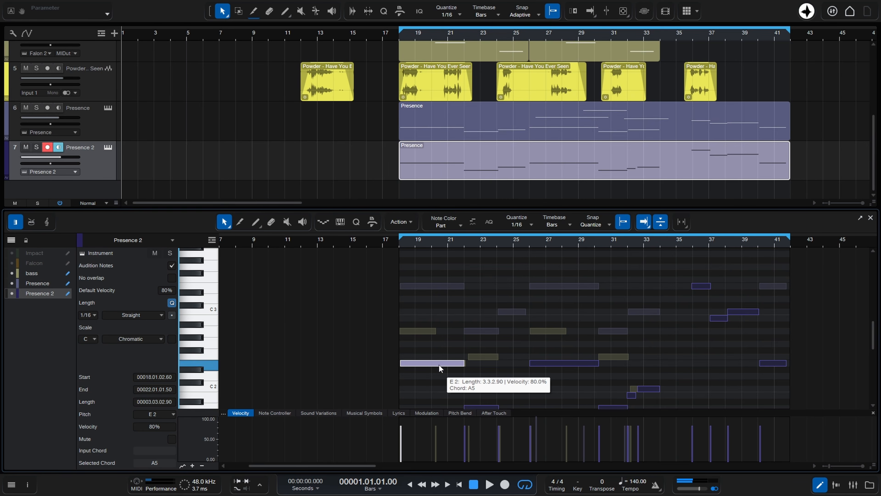
Make bass the active editor track, select its first note and browse the Transfer Notes targets without choosing one
{"action": "left_click", "coordinate": [32, 274]}
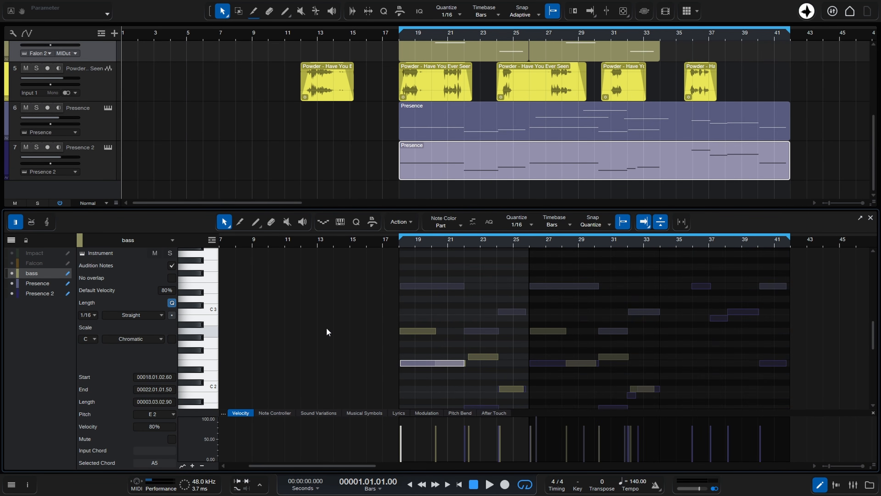
{"action": "left_click", "coordinate": [411, 330]}
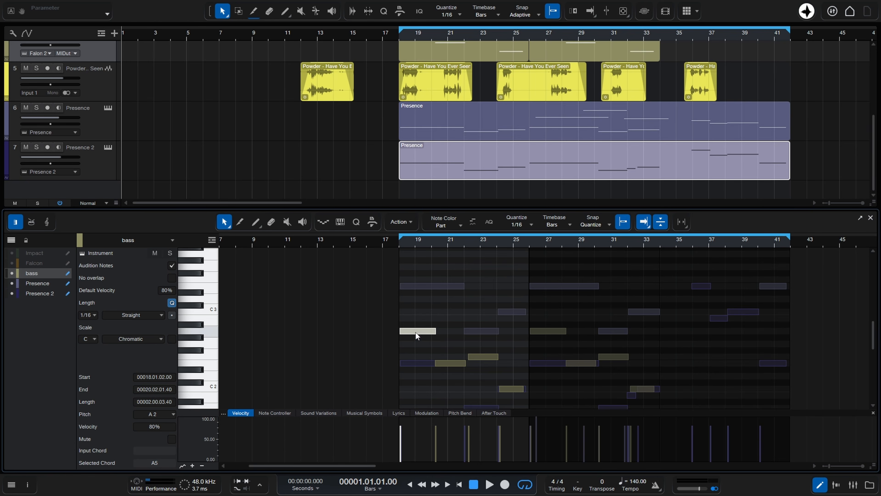
{"action": "left_click", "coordinate": [416, 332]}
{"action": "right_click", "coordinate": [416, 332]}
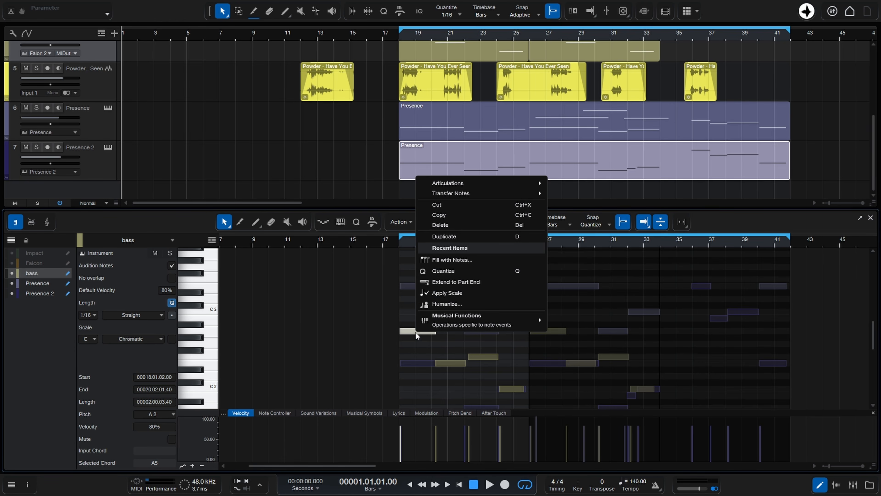
{"action": "mouse_move", "coordinate": [458, 196]}
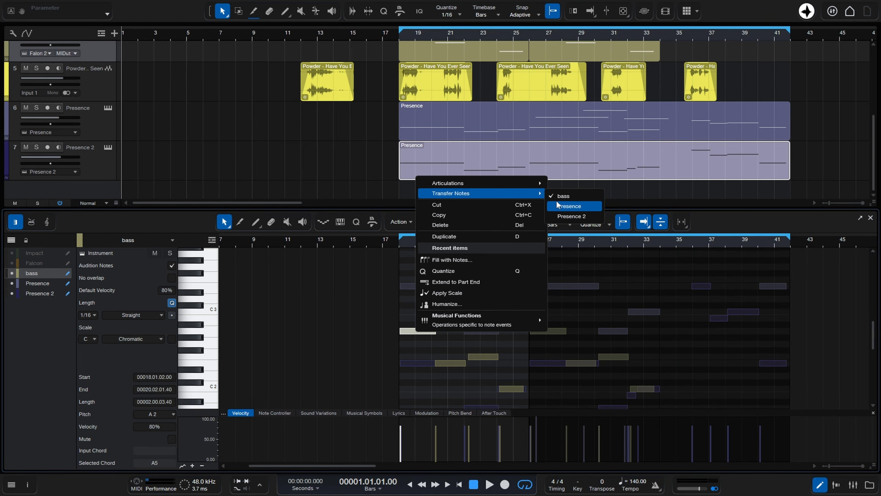
{"action": "left_click", "coordinate": [356, 331]}
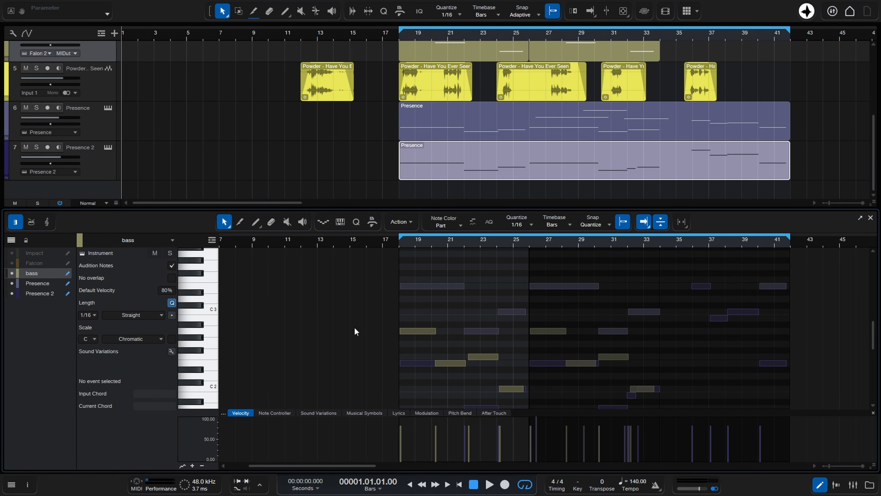